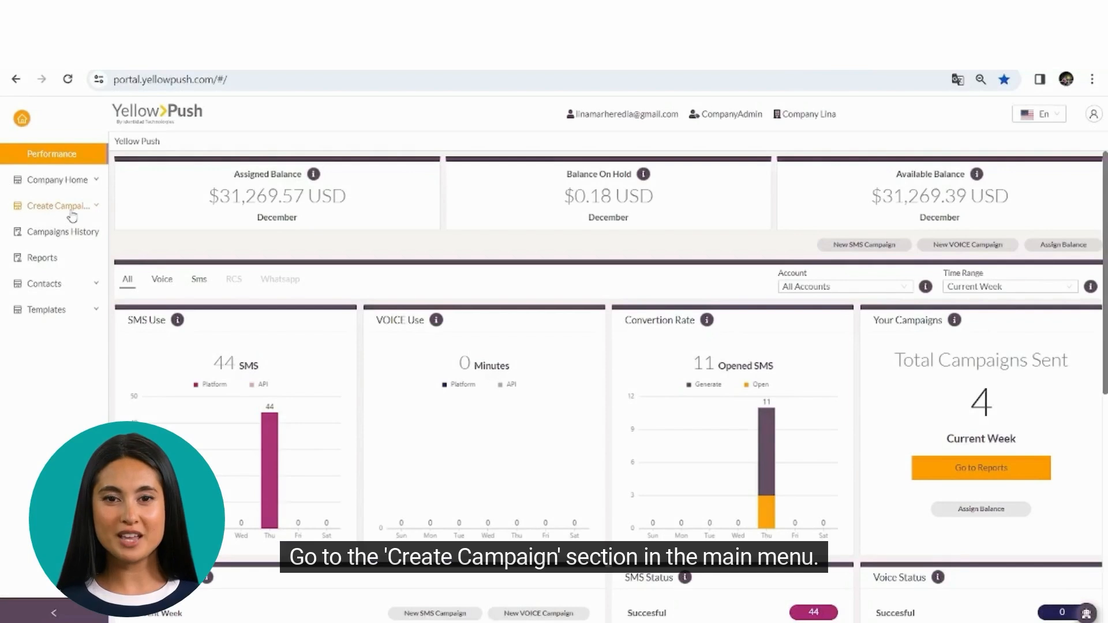
Create a Bulk SMS campaign 'Year-end deliveries' using the Delivery codes template and the company account.
click(68, 231)
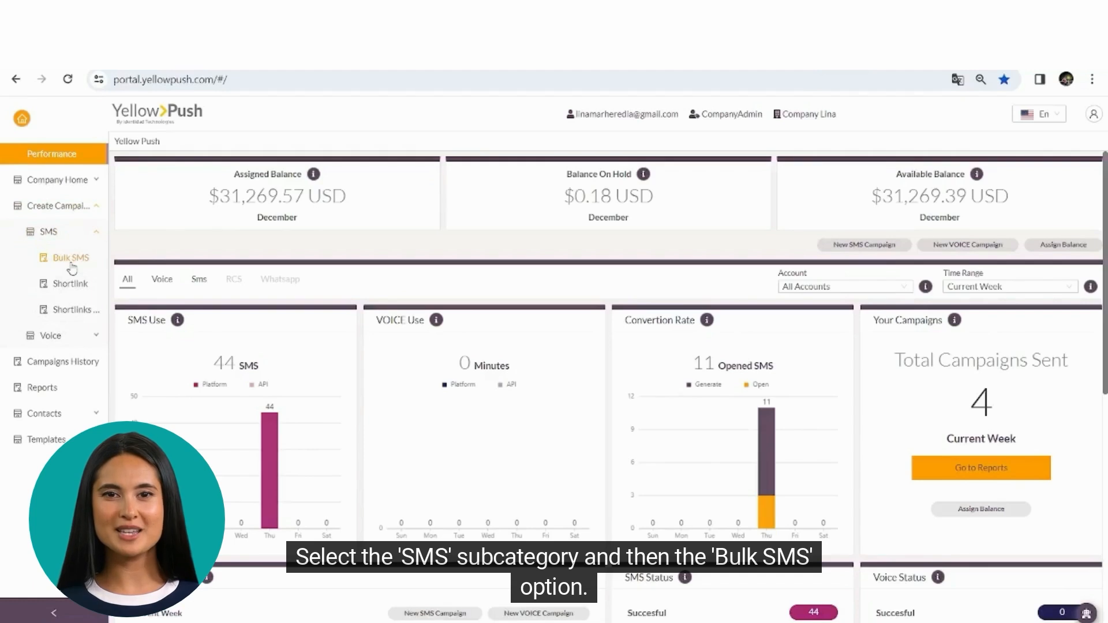
click(70, 258)
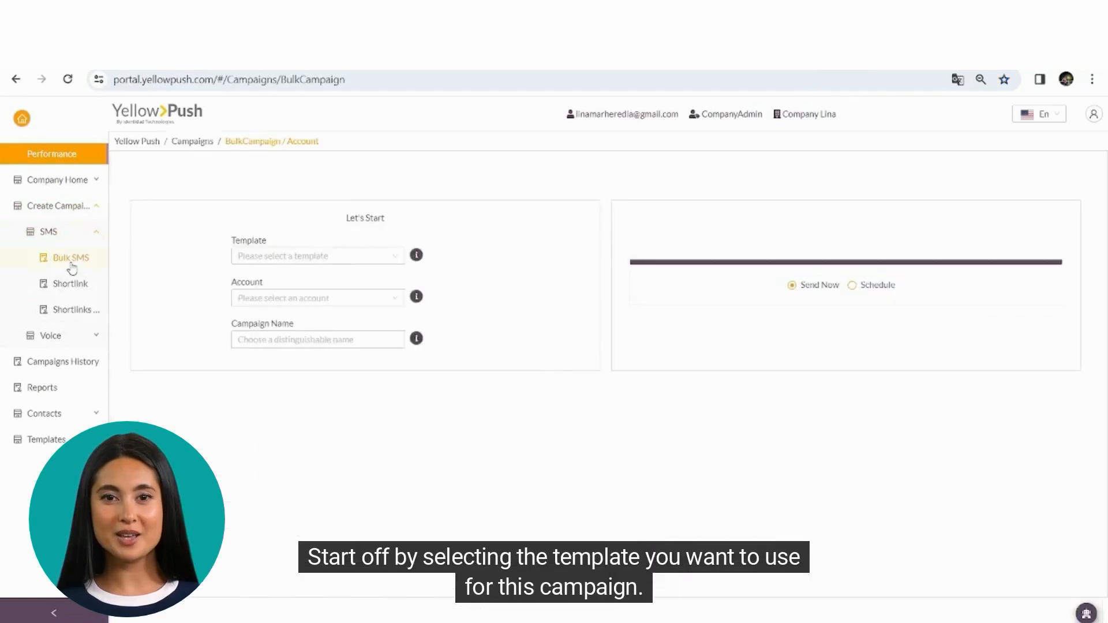
click(330, 278)
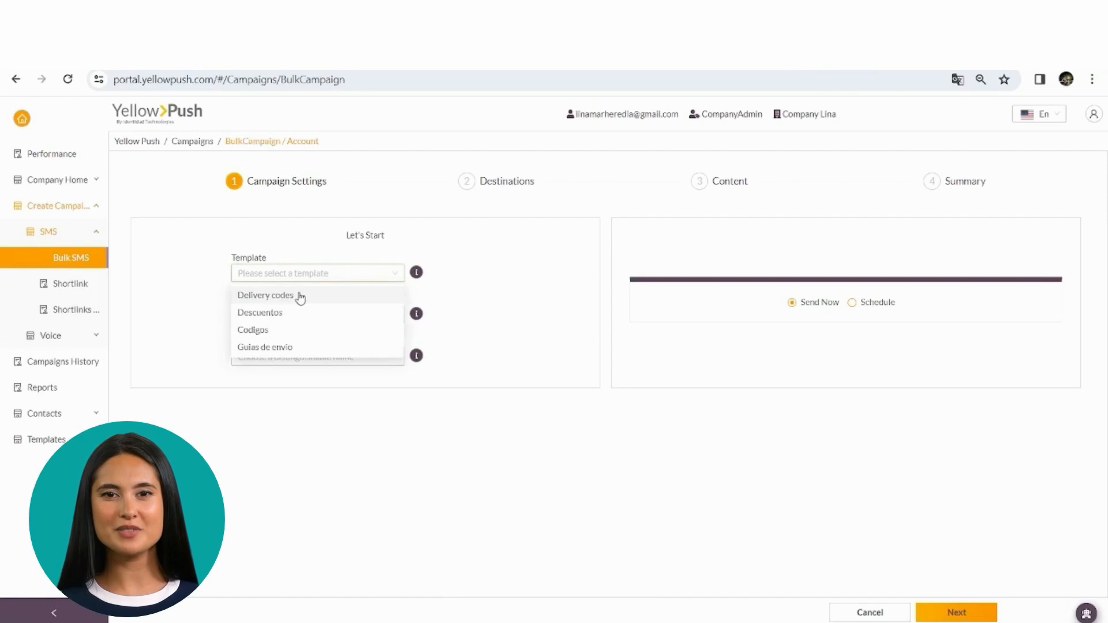
click(300, 297)
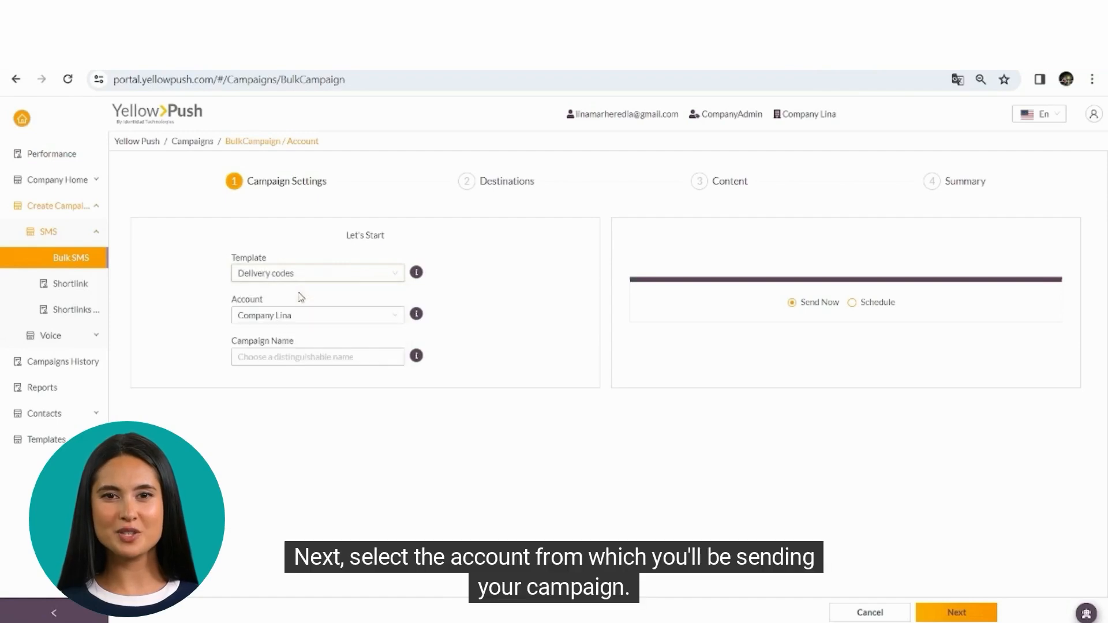
click(294, 320)
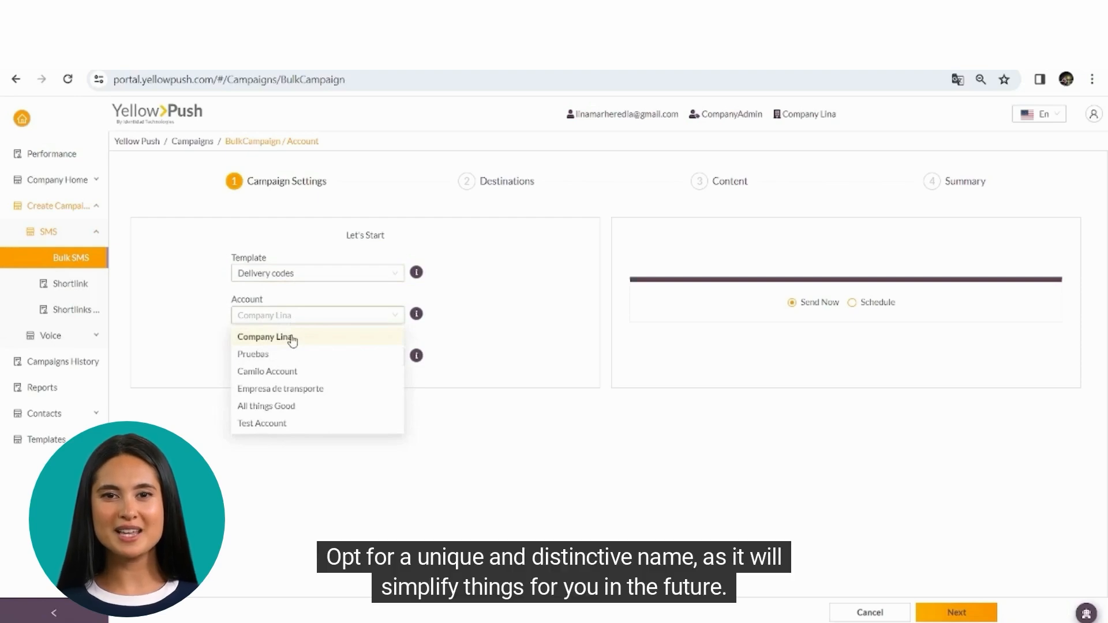
click(292, 340)
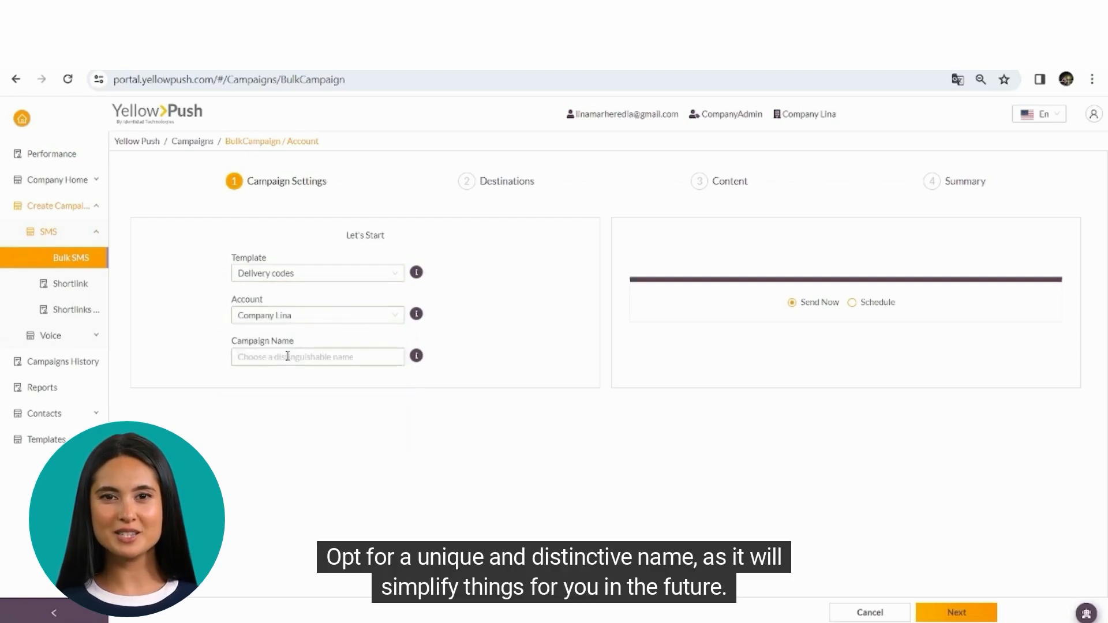
text(Year-end deliveries)
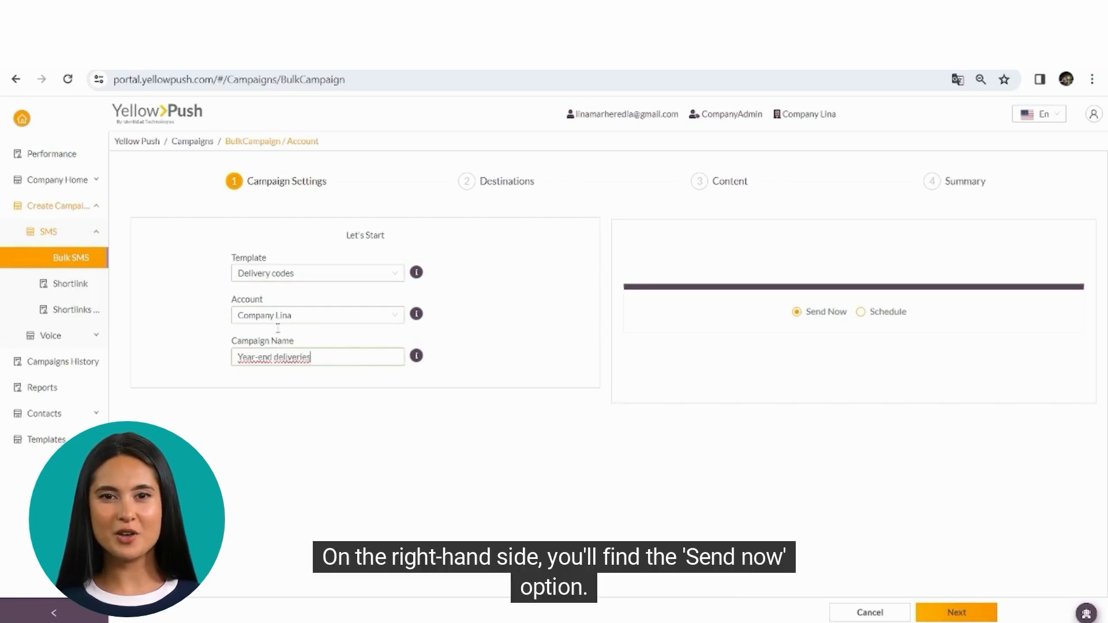
click(792, 302)
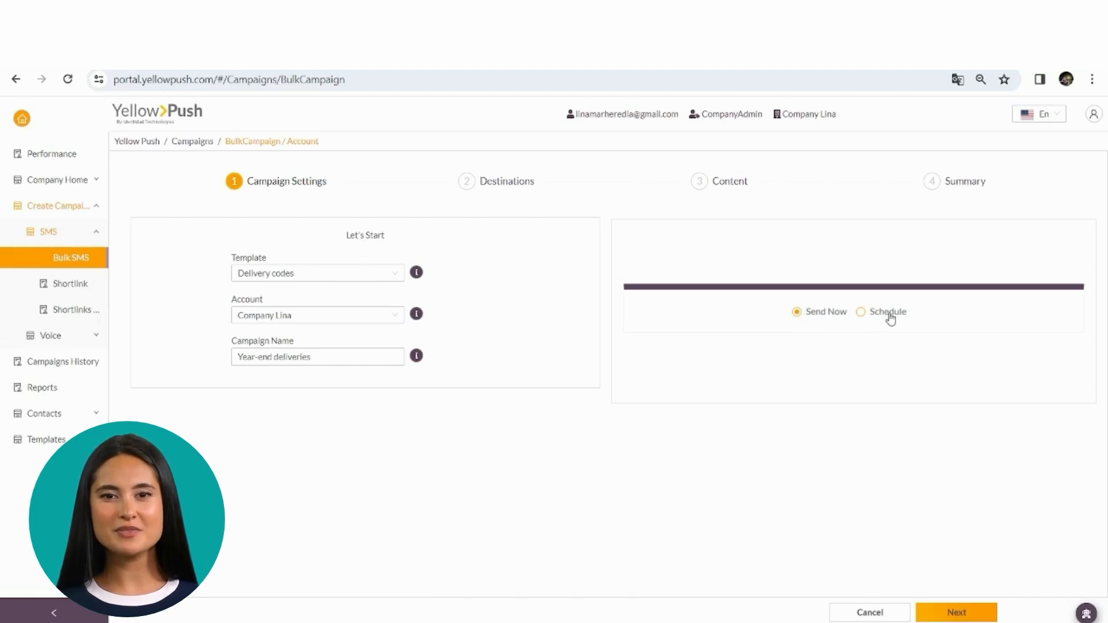
Switch sending to Schedule and give phase 1 a share of 100%.
click(863, 320)
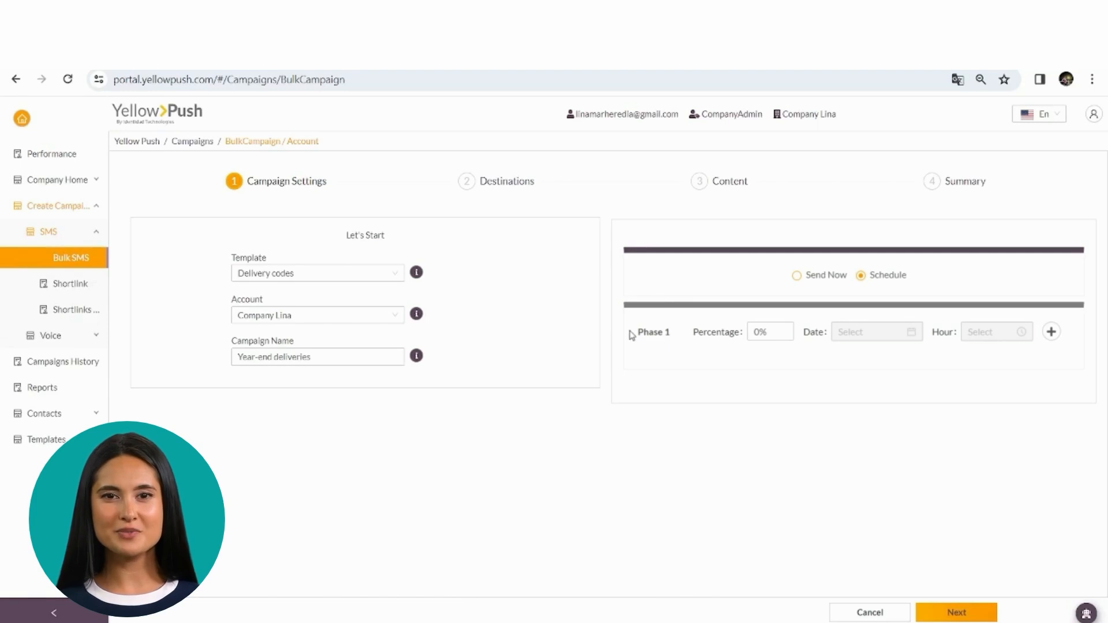
drag(632, 334, 677, 332)
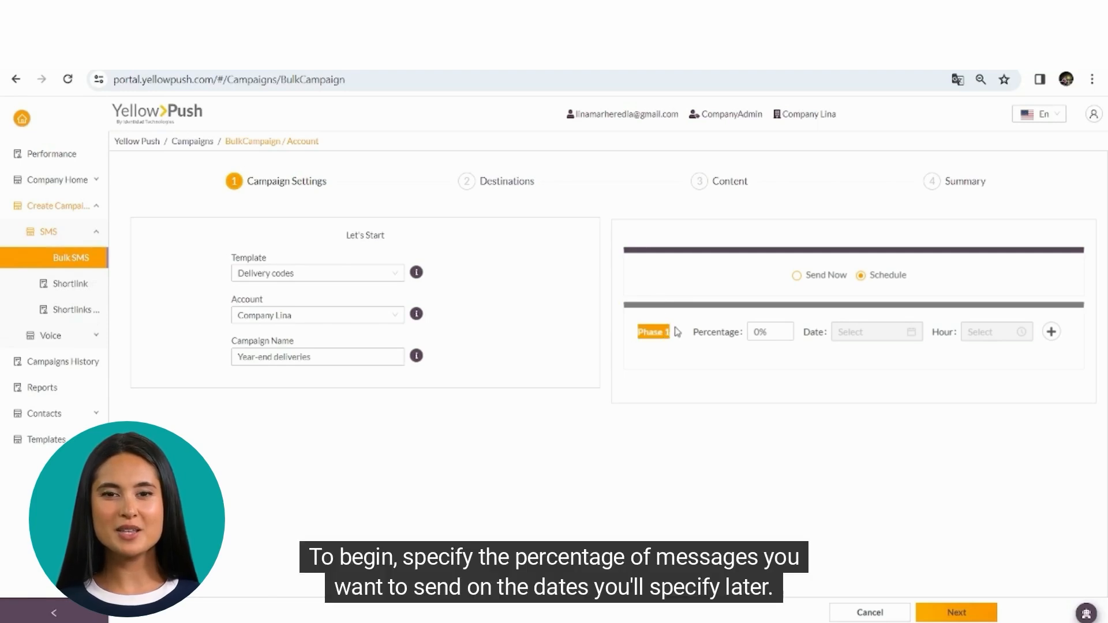
click(738, 360)
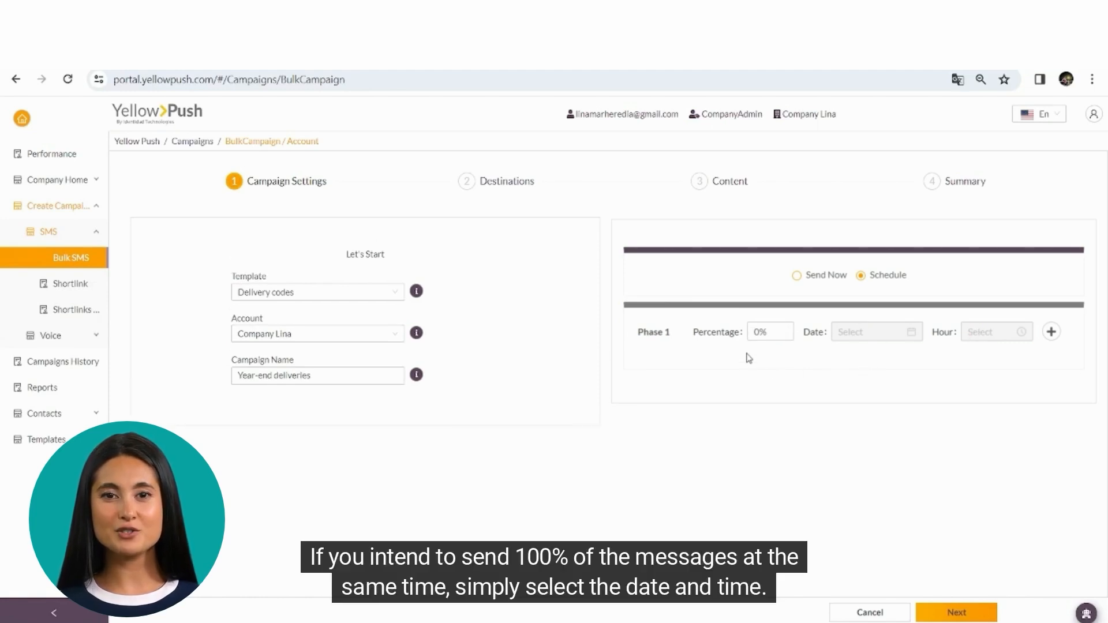
click(755, 331)
text(100)
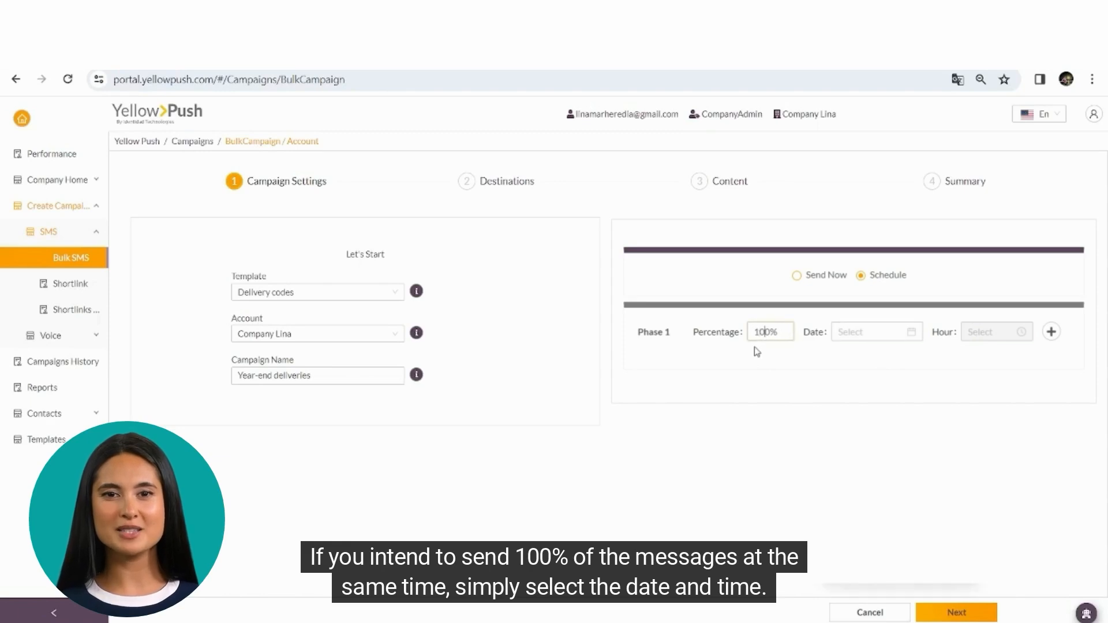
Set phase 1's send date to 2024-01-11 and time to 21:04.
click(884, 332)
click(933, 443)
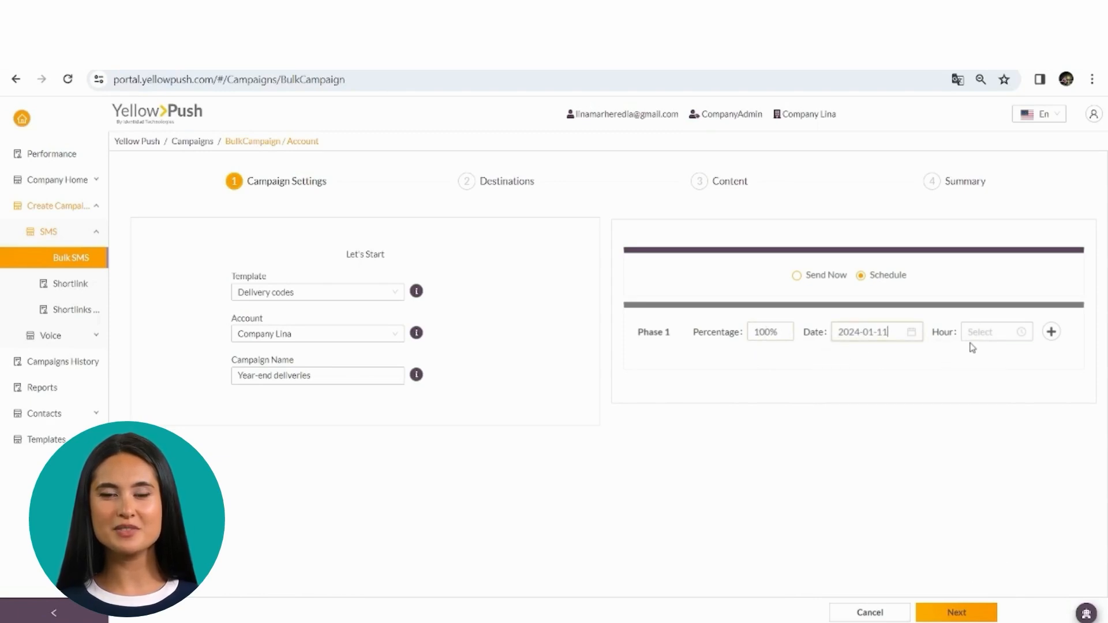
click(984, 332)
scroll(975, 456, down, 5)
click(1006, 421)
scroll(976, 441, down, 5)
click(977, 408)
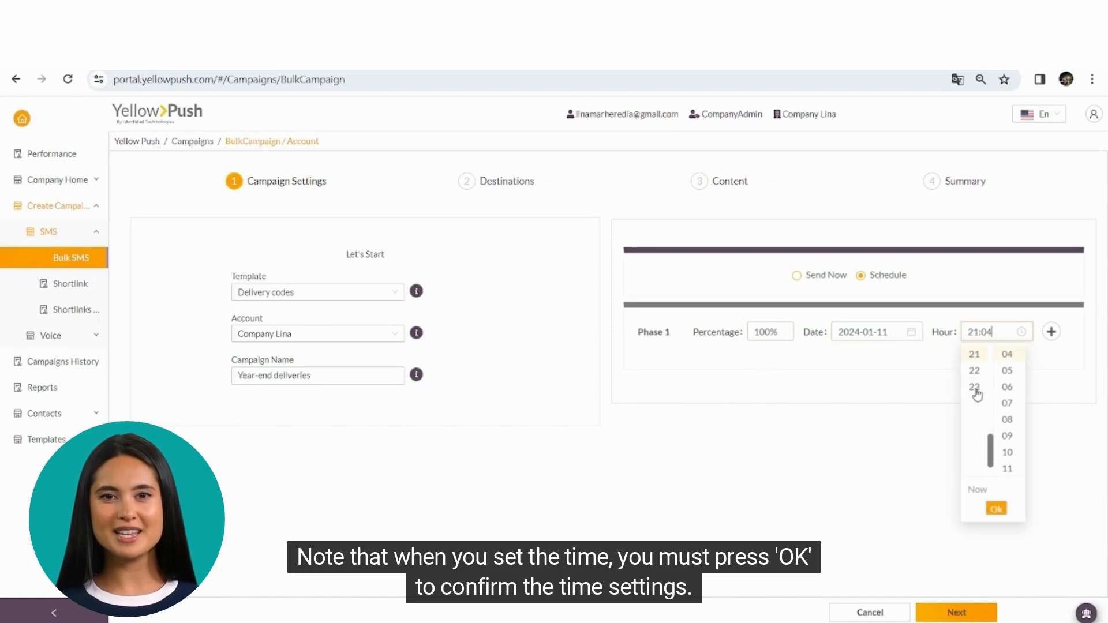
click(992, 509)
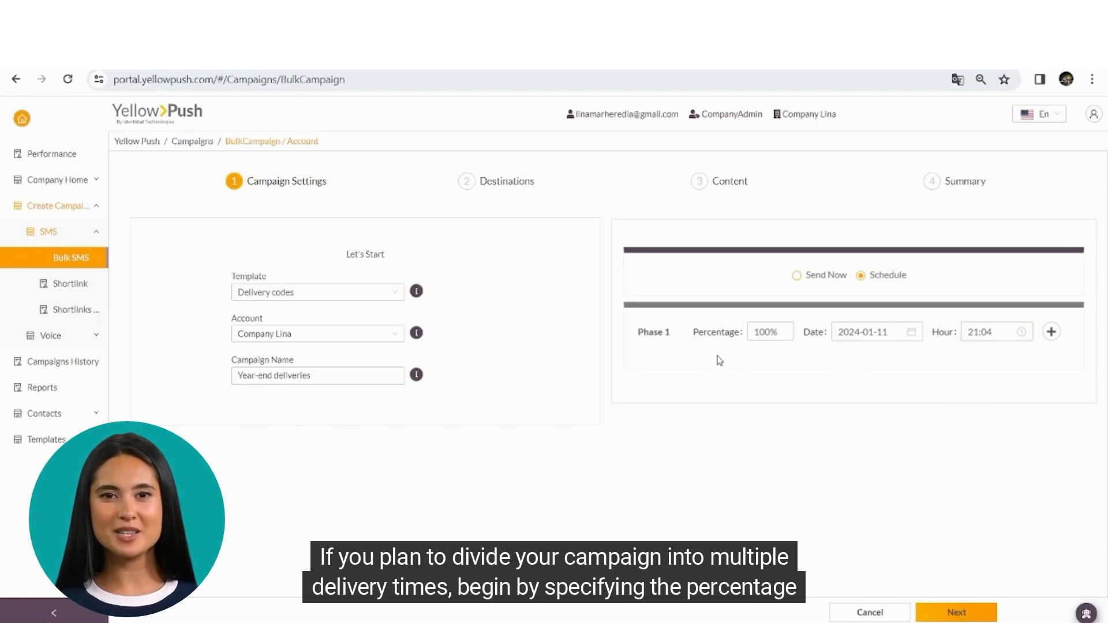
Change phase 1 to 30% and add phase 2 with 70% on 2024-01-12.
double_click(757, 332)
text(30)
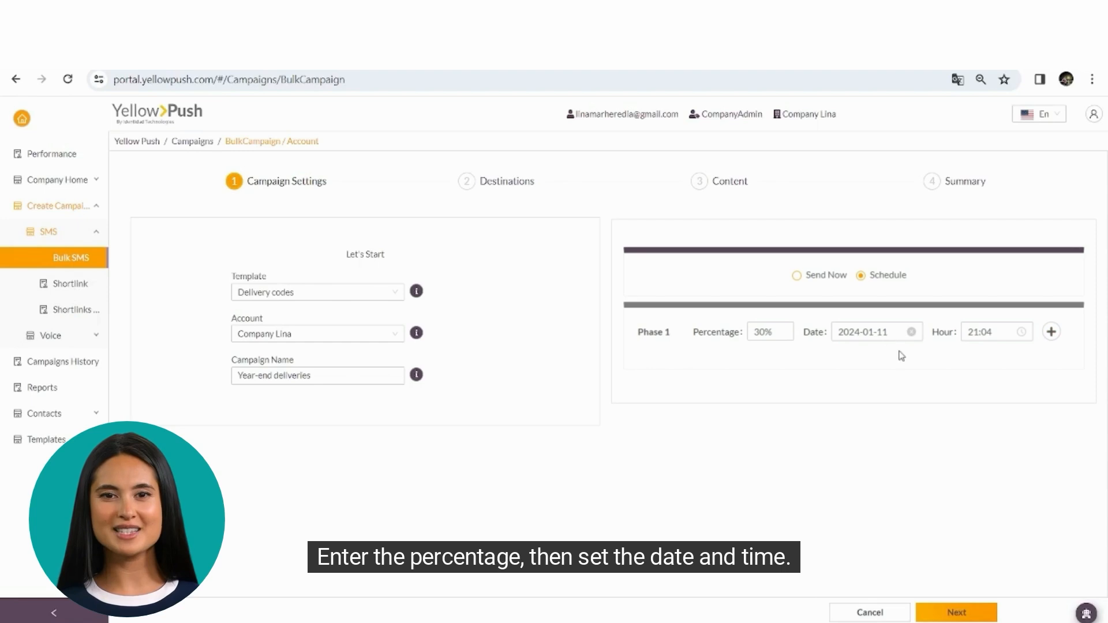
click(1051, 333)
click(764, 389)
text(70)
click(871, 388)
click(952, 502)
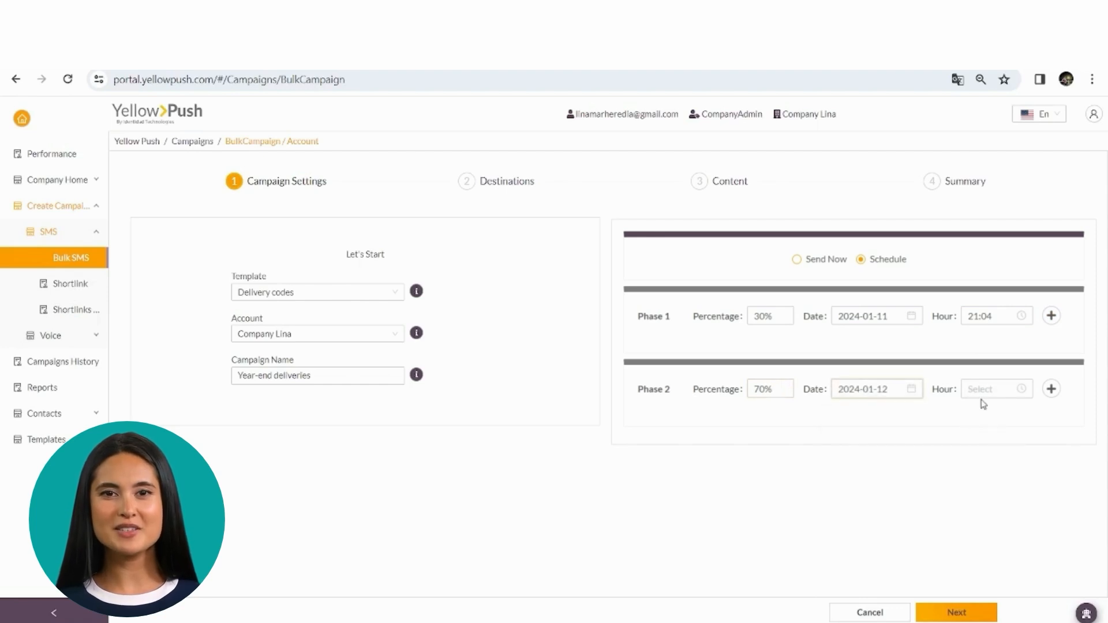
Set phase 2's time to 03:02, then choose Send Now and continue to Destinations.
click(994, 385)
click(975, 459)
click(1008, 444)
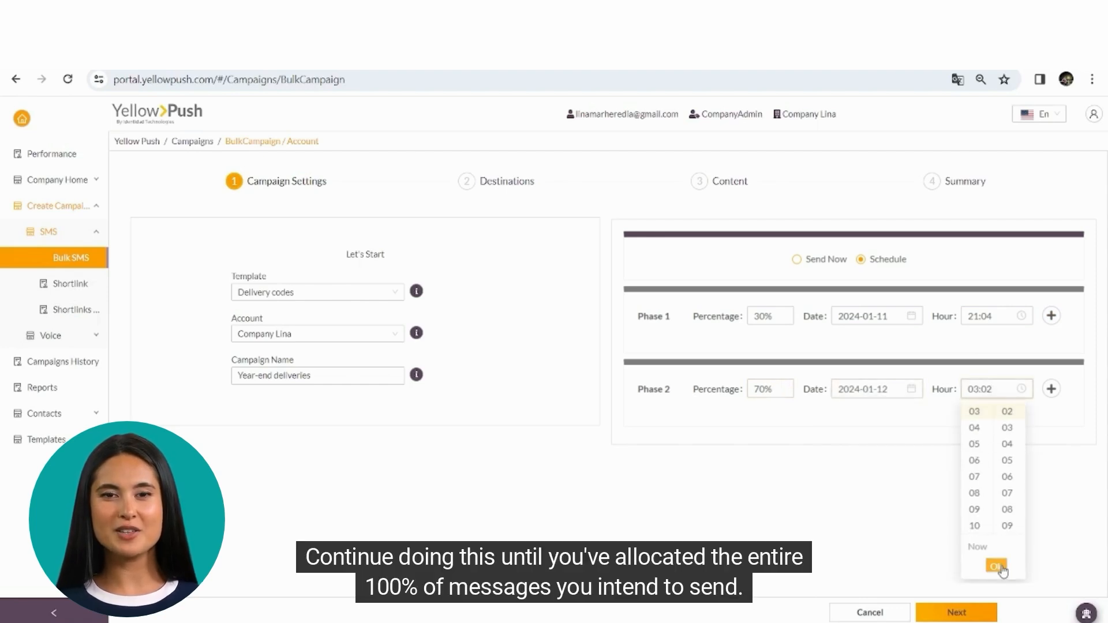
click(997, 567)
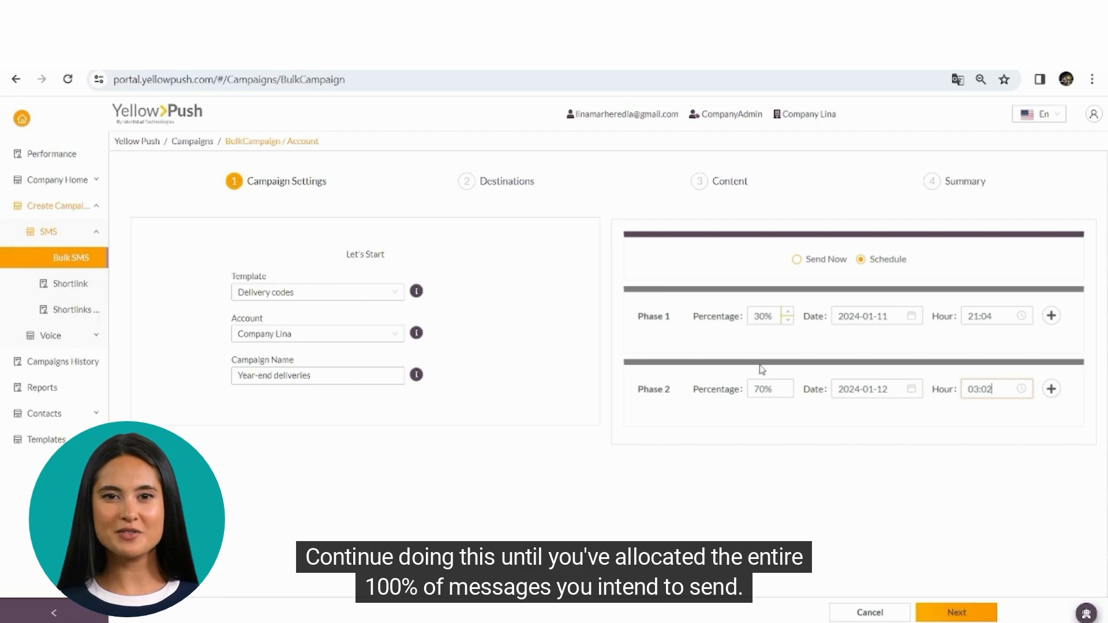
click(797, 261)
click(965, 612)
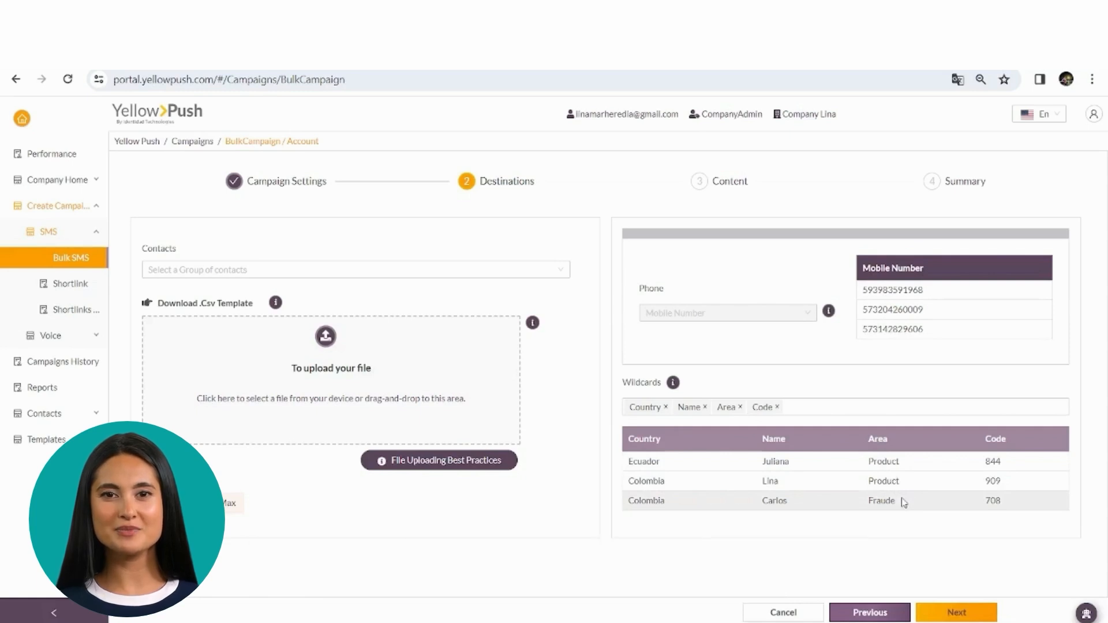
click(954, 616)
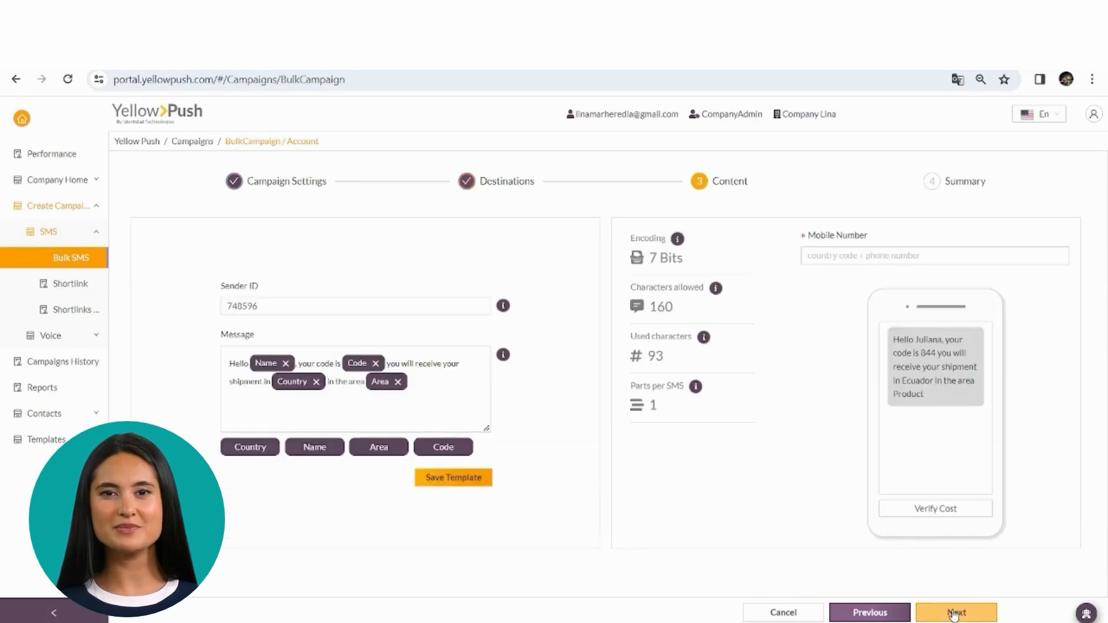
click(276, 304)
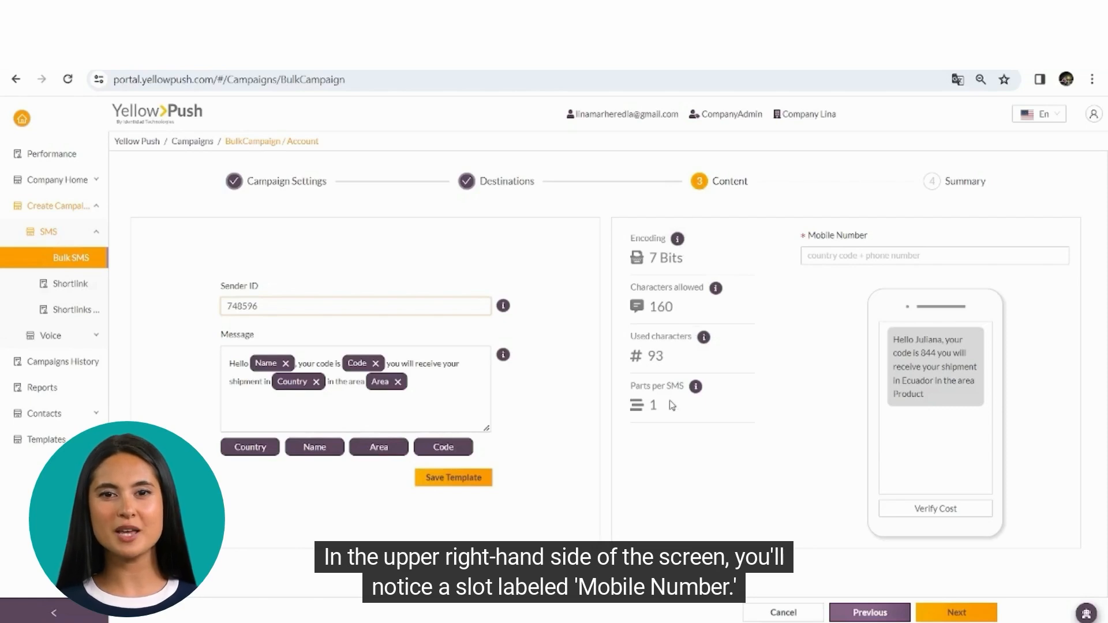
Enter the Colombian test mobile number, verify the $0.0012 cost, and send the test SMS.
click(847, 258)
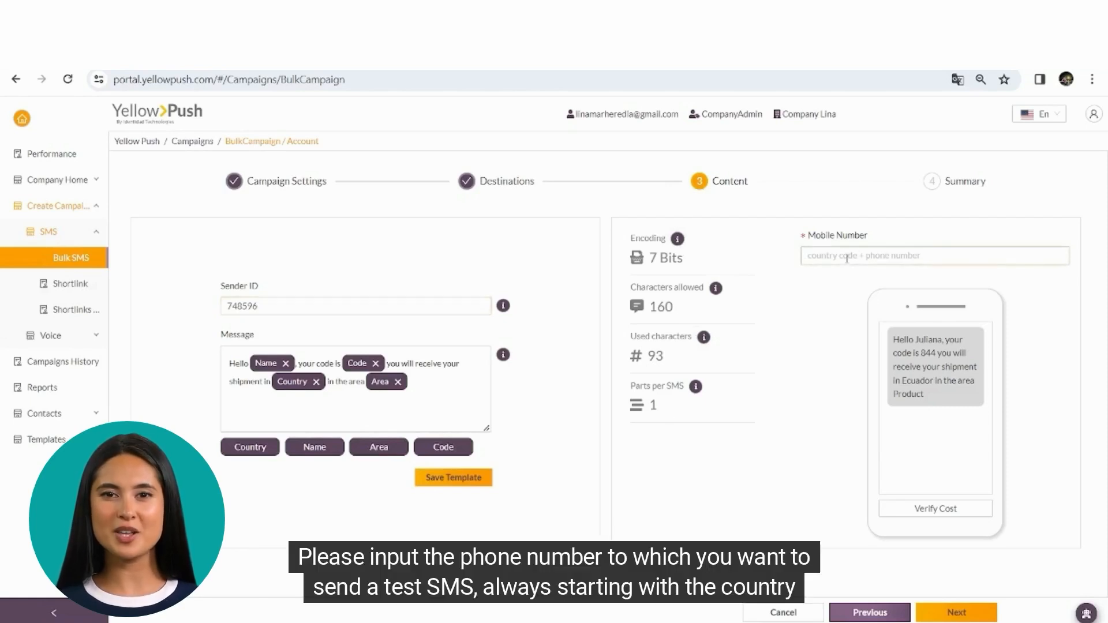
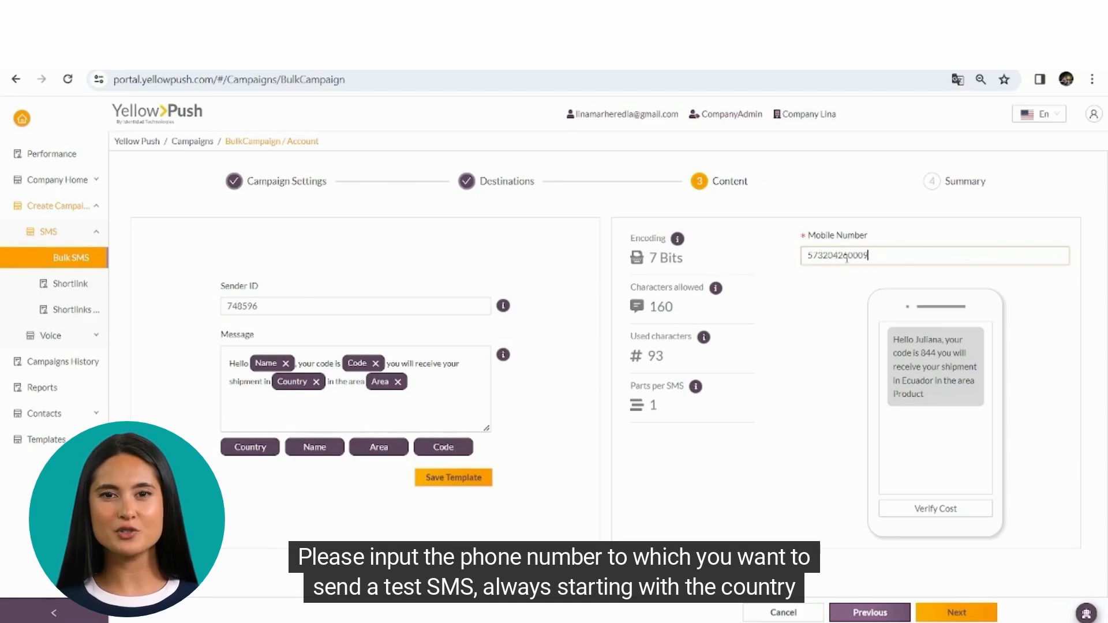
click(939, 513)
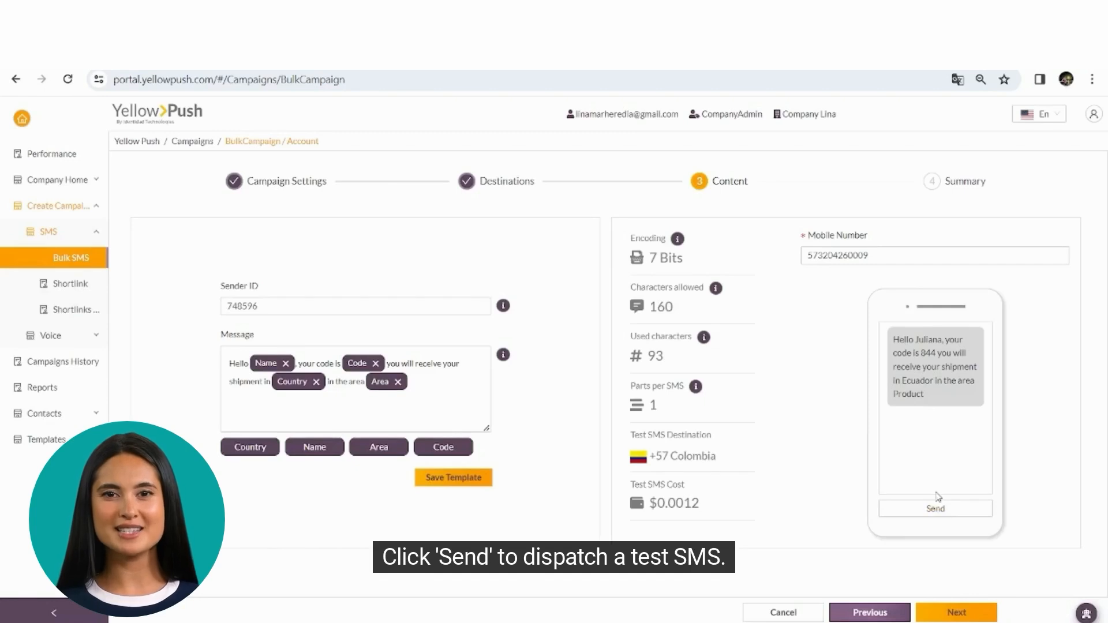
click(934, 514)
click(1002, 475)
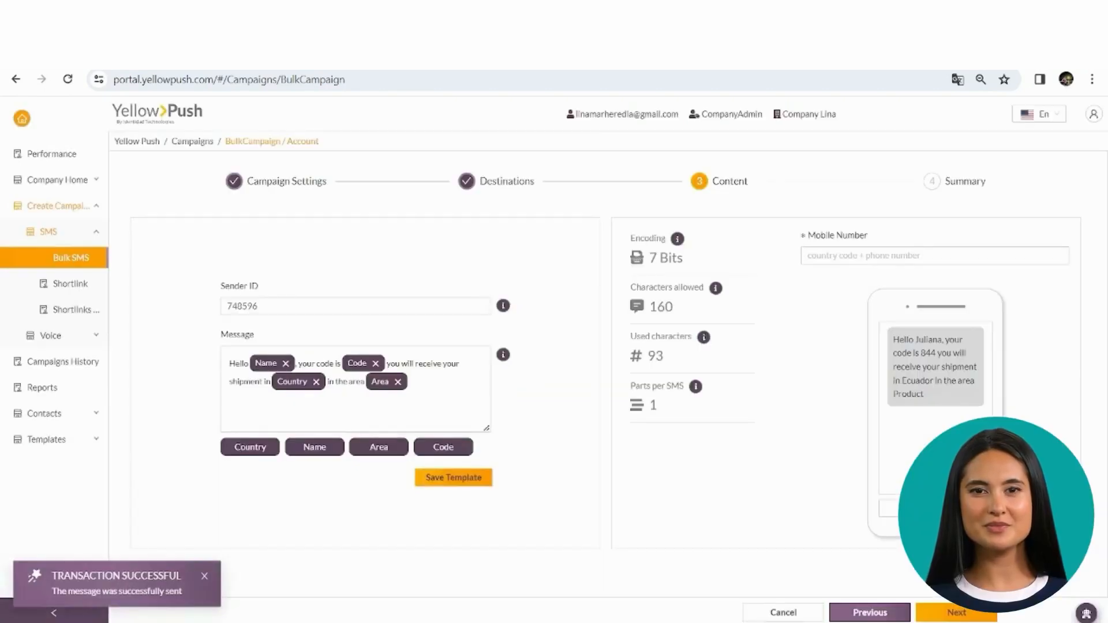
Open the Summary and view the Ecuador and Colombia destination numbers and messages.
click(949, 613)
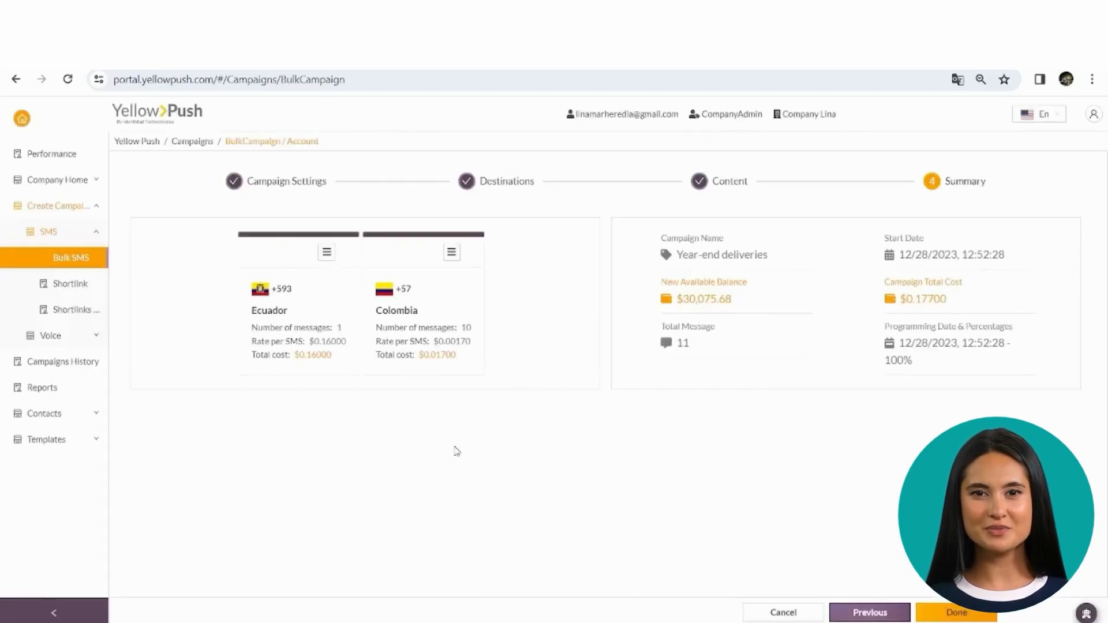
click(327, 253)
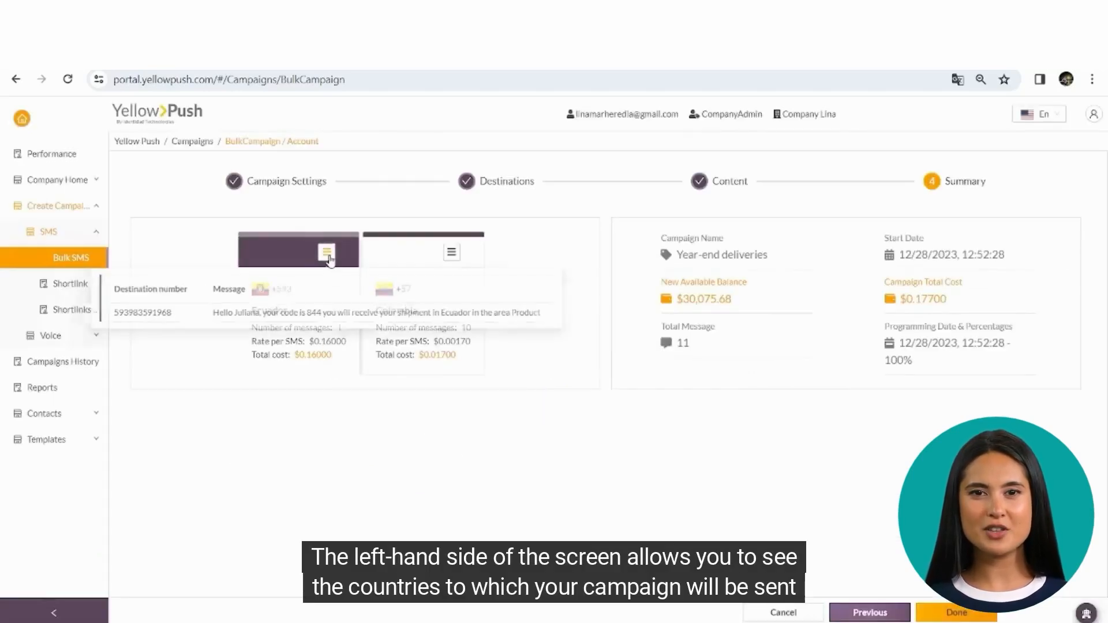
click(452, 253)
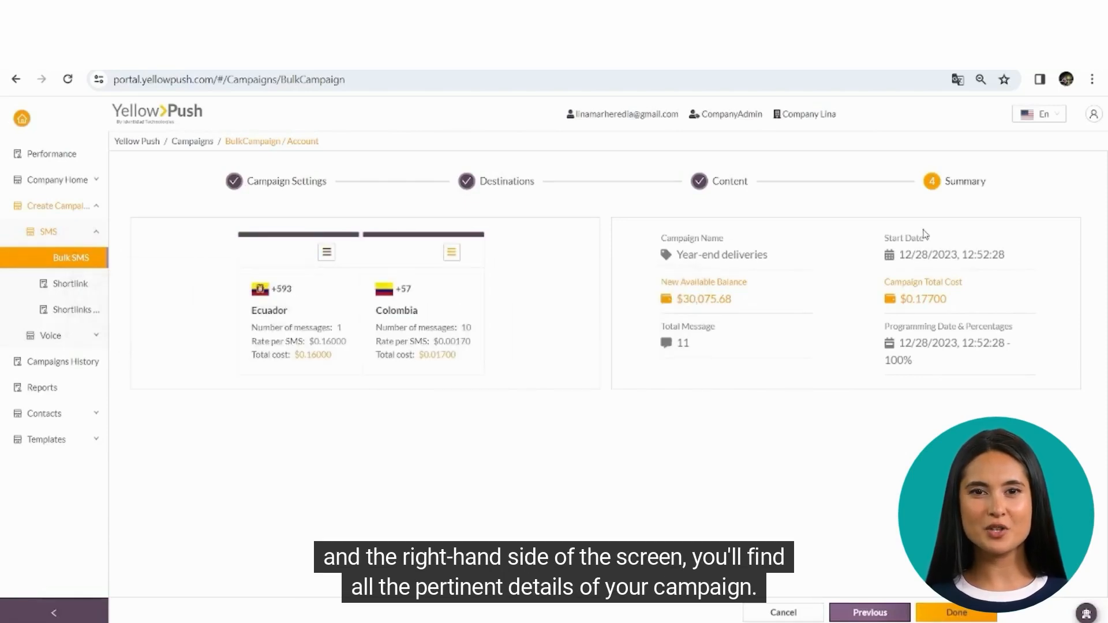
Finish the summary and confirm Generate for the Year-end deliveries campaign.
click(958, 613)
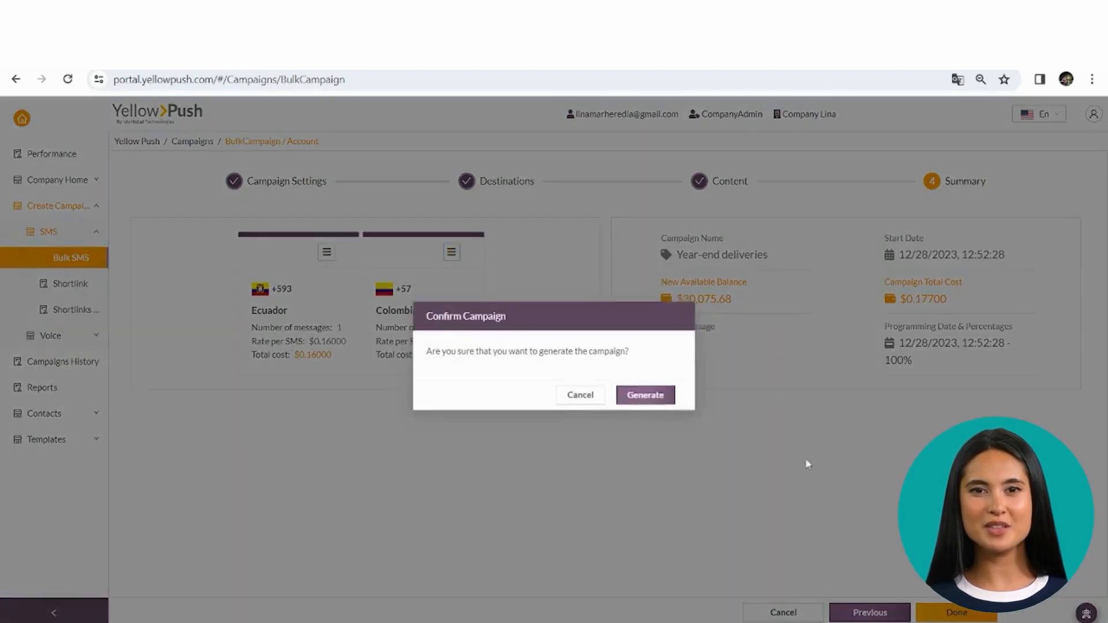
click(636, 401)
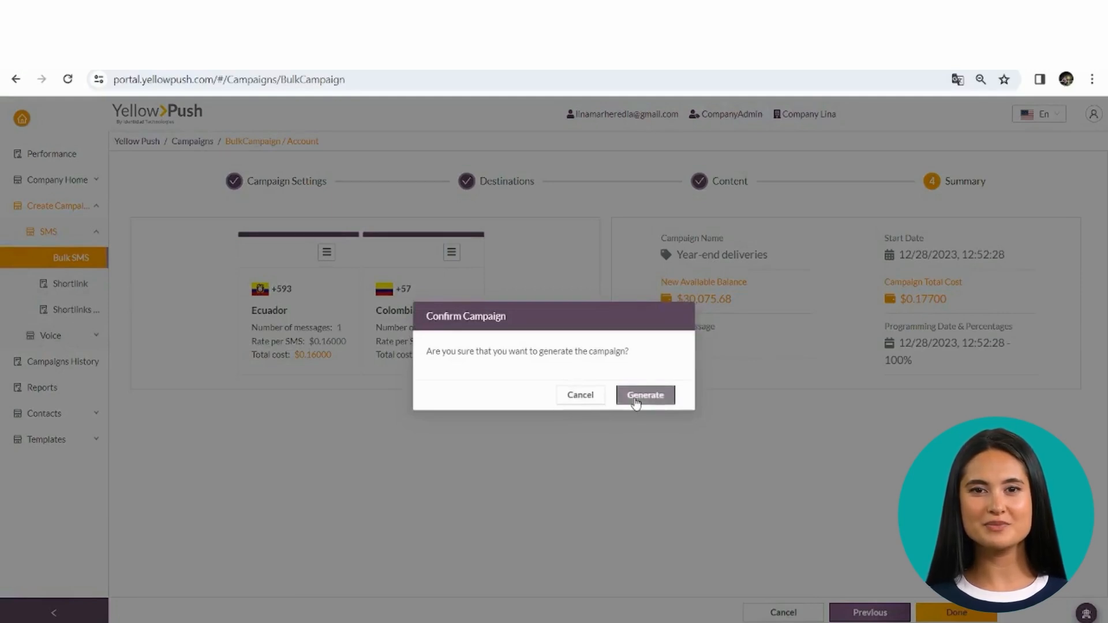